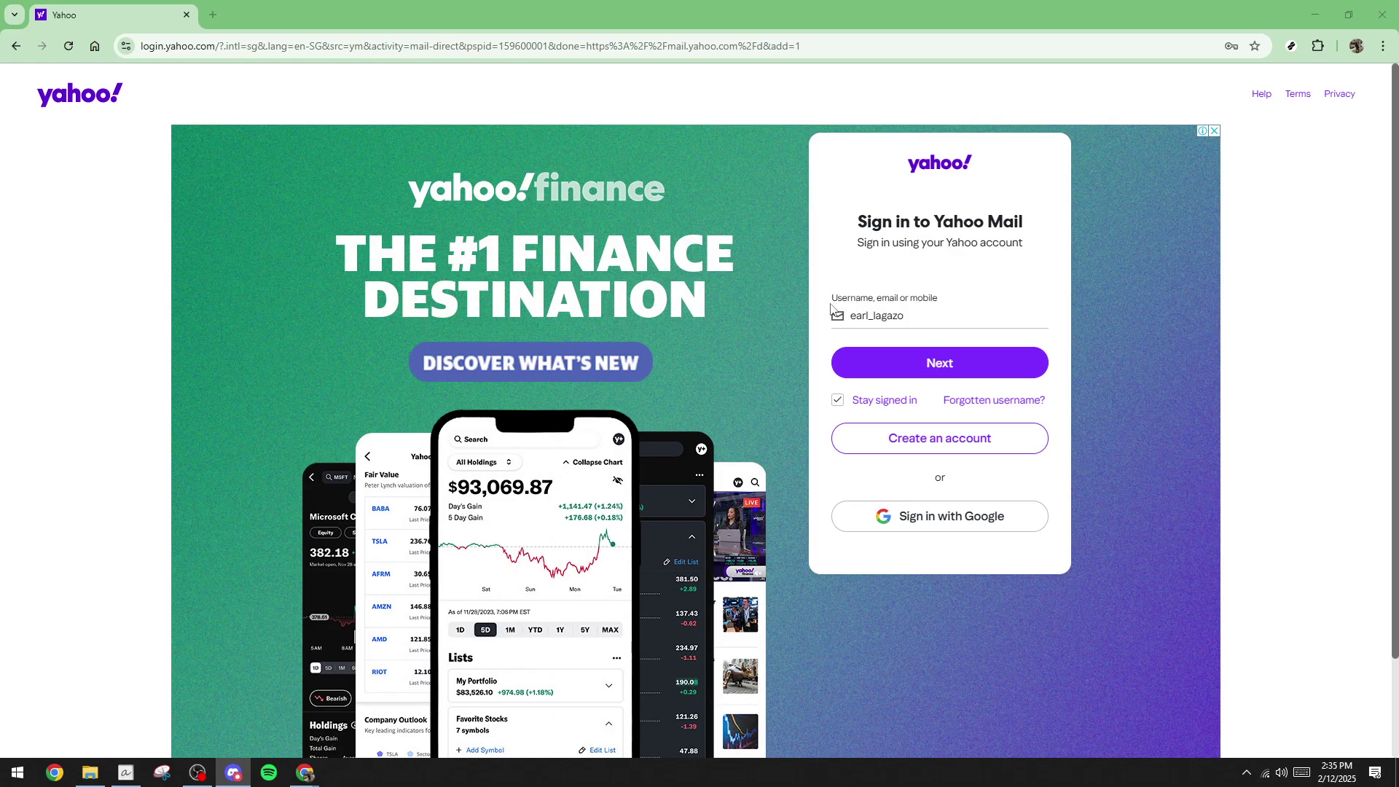
pyautogui.click(911, 317)
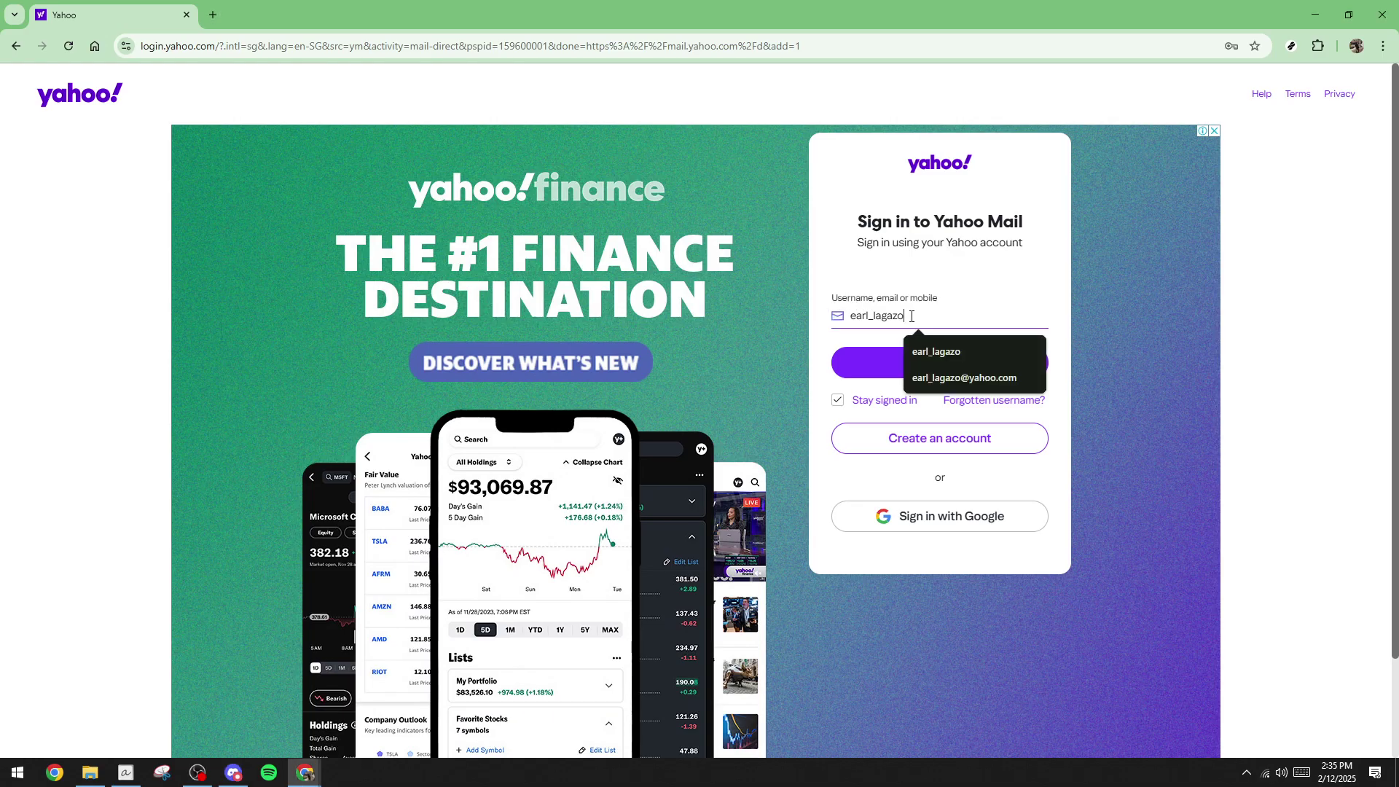
pyautogui.write('@')
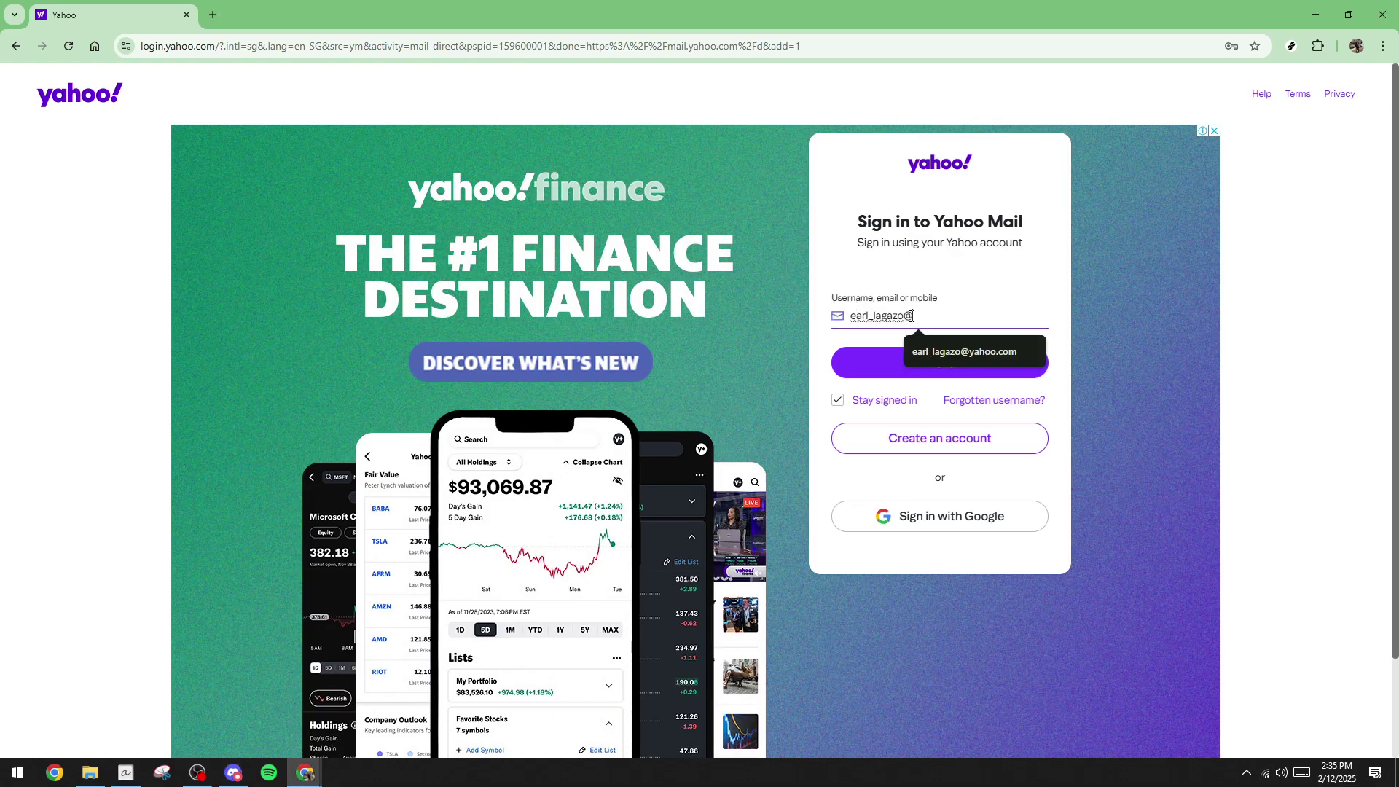
pyautogui.write('yaho')
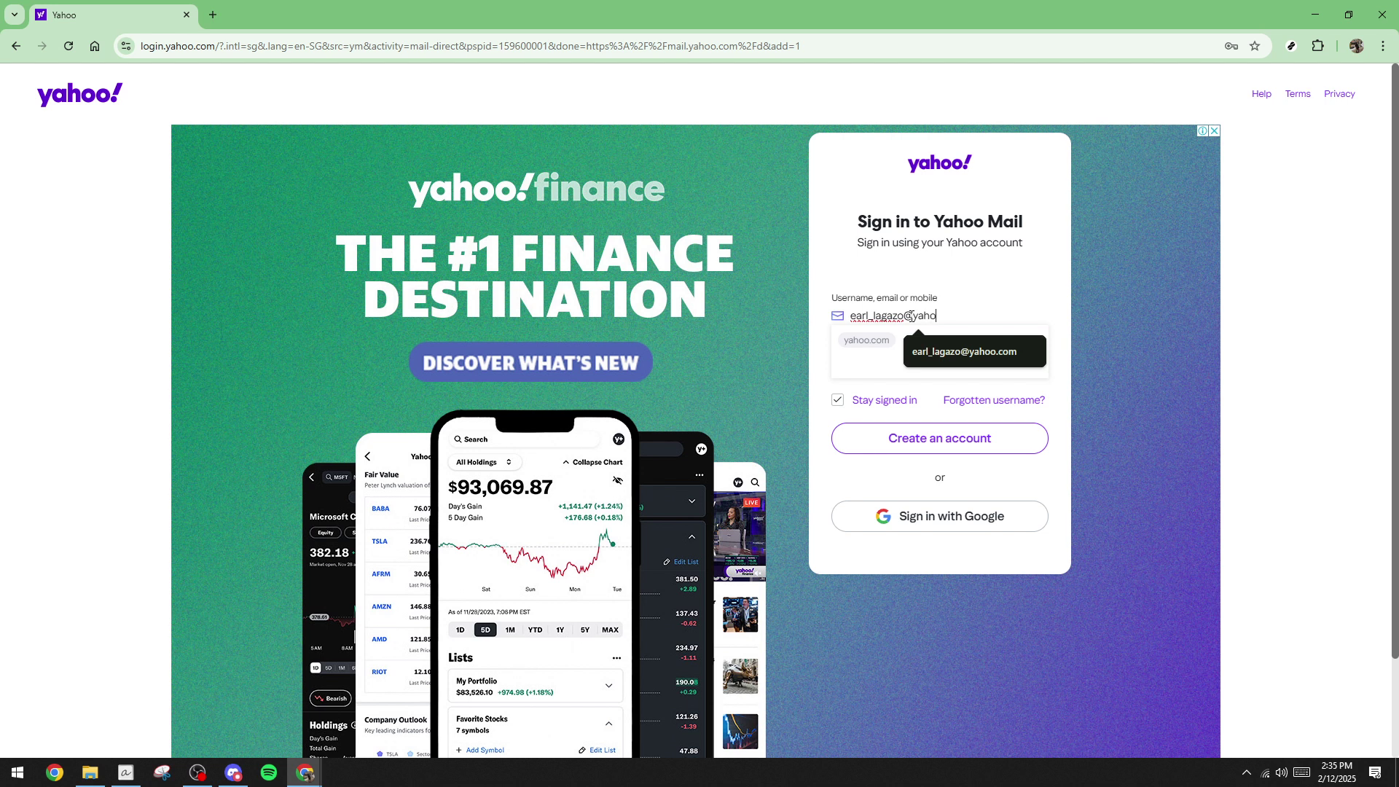
pyautogui.write('o.com')
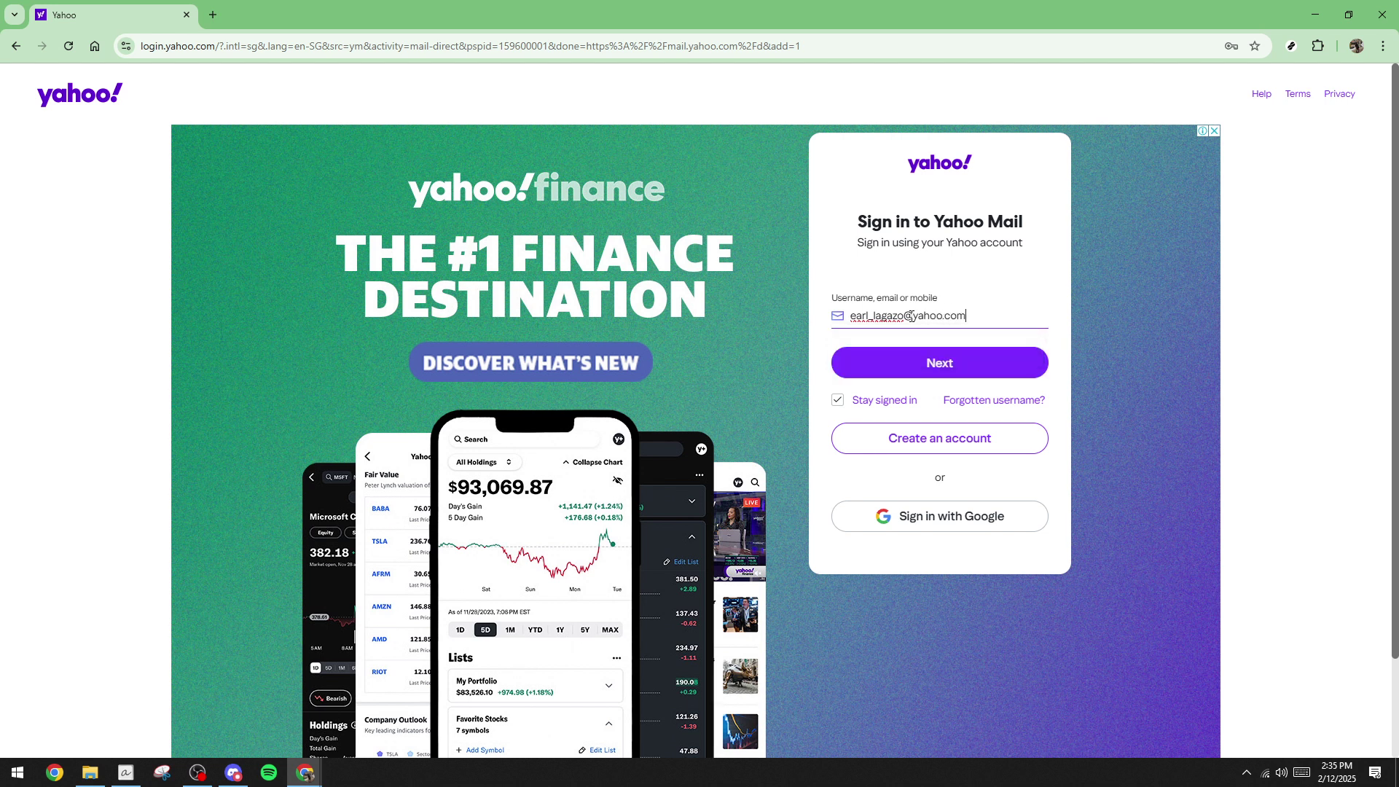
pyautogui.click(938, 366)
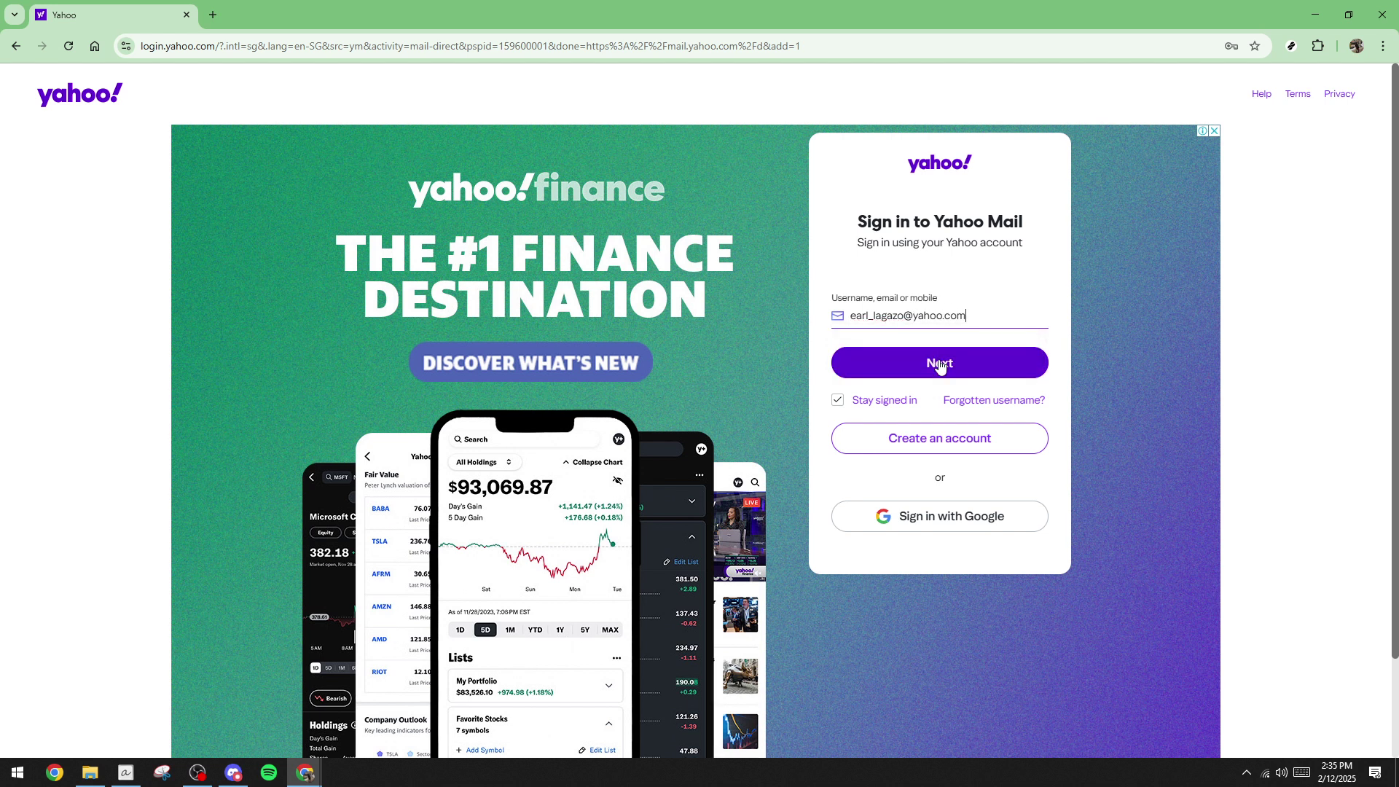
pyautogui.click(939, 366)
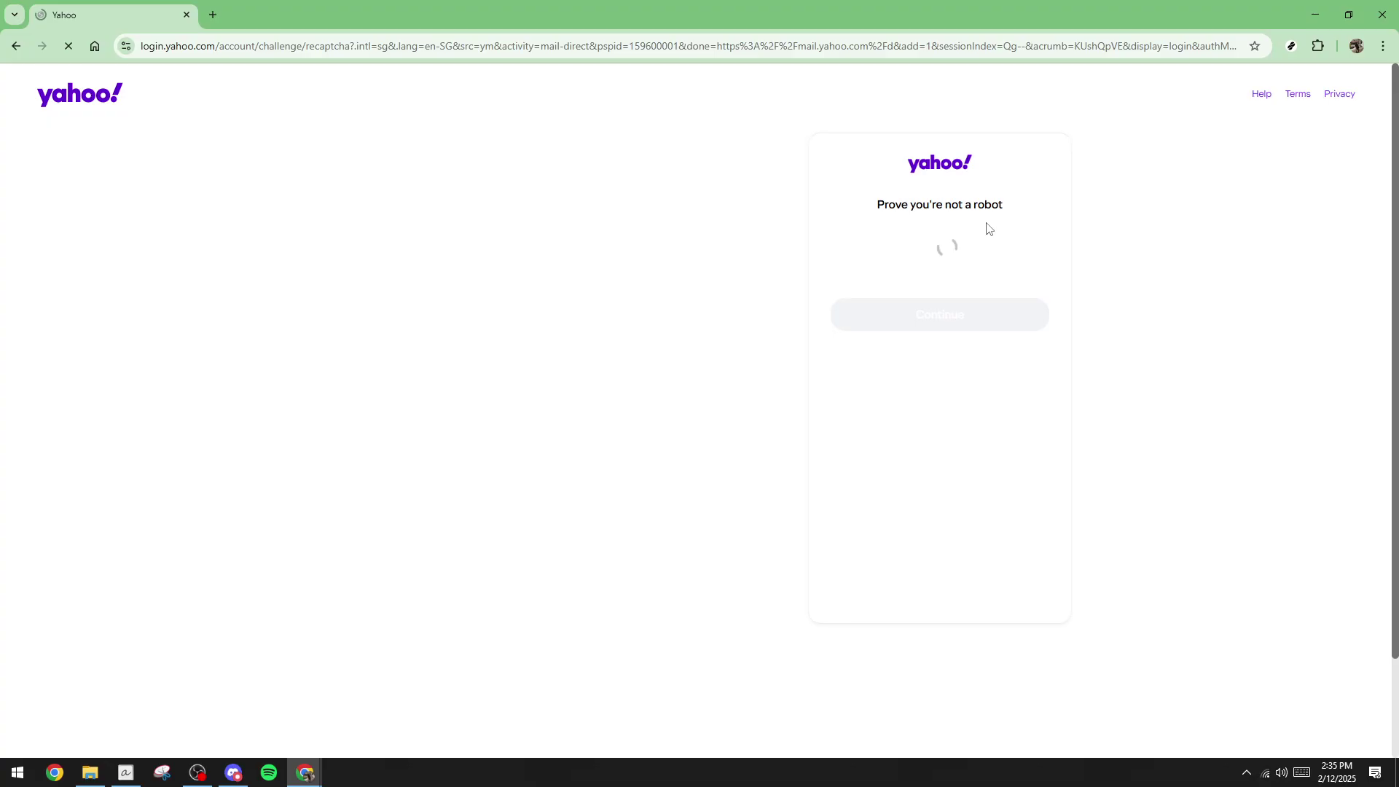
pyautogui.click(850, 264)
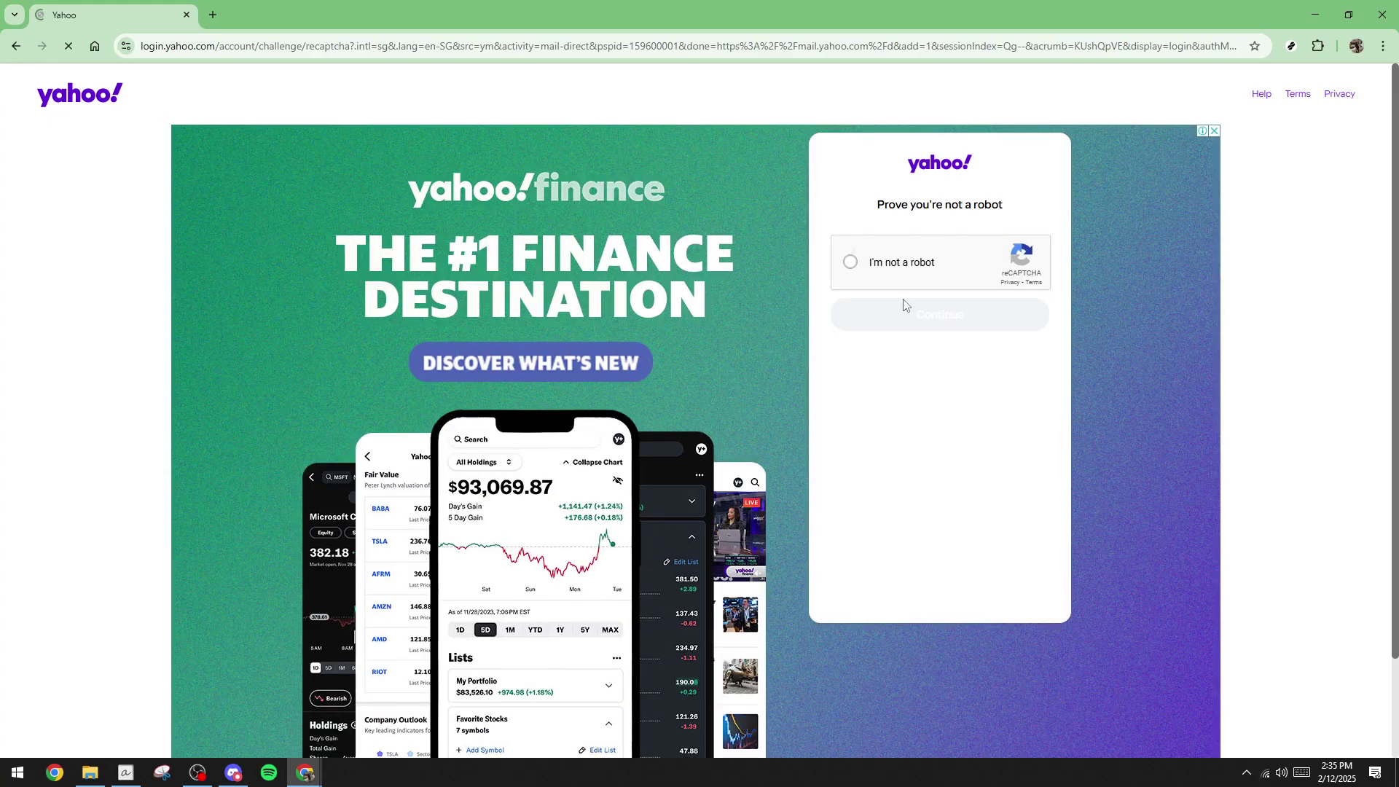
pyautogui.click(938, 326)
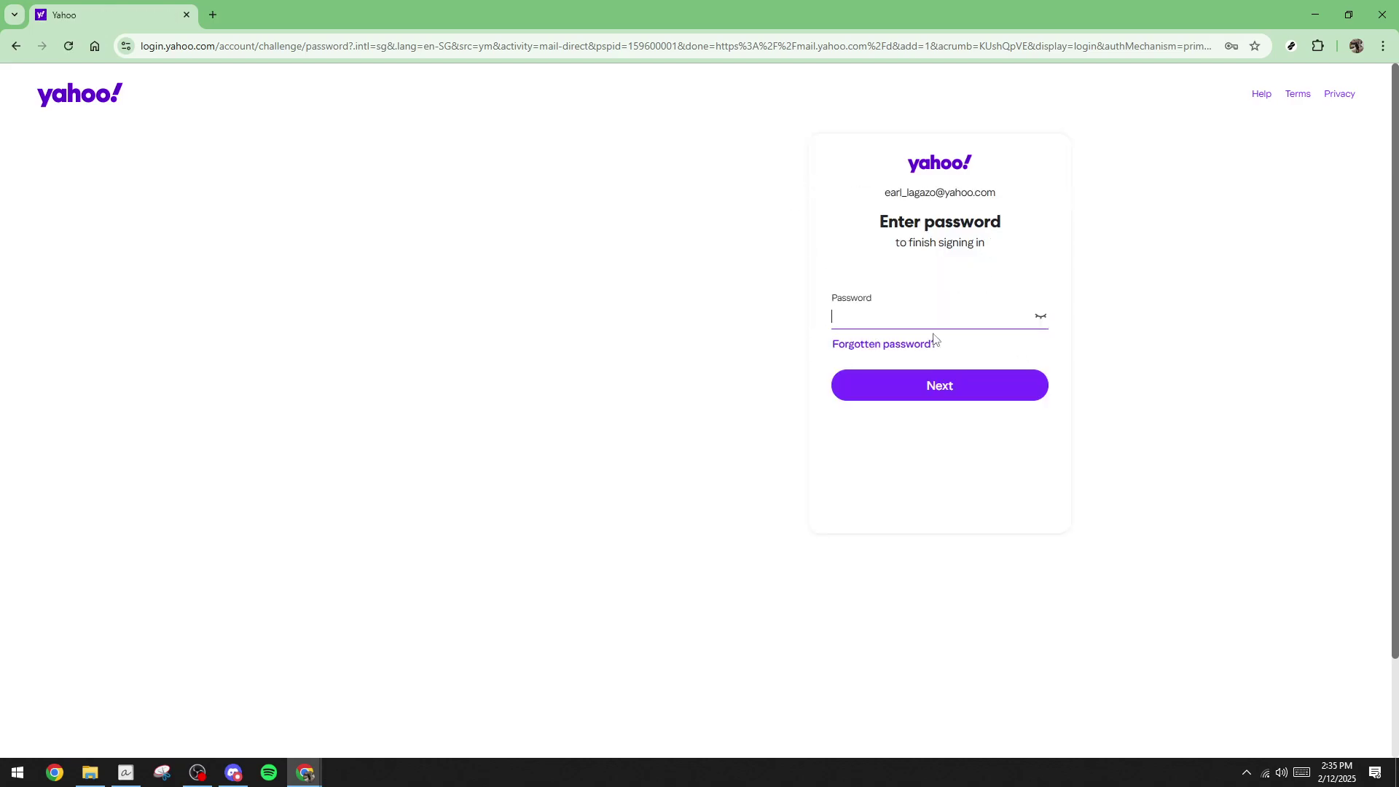
# Try Forgotten password, See more and I need more options, then Go to Help.
pyautogui.click(900, 351)
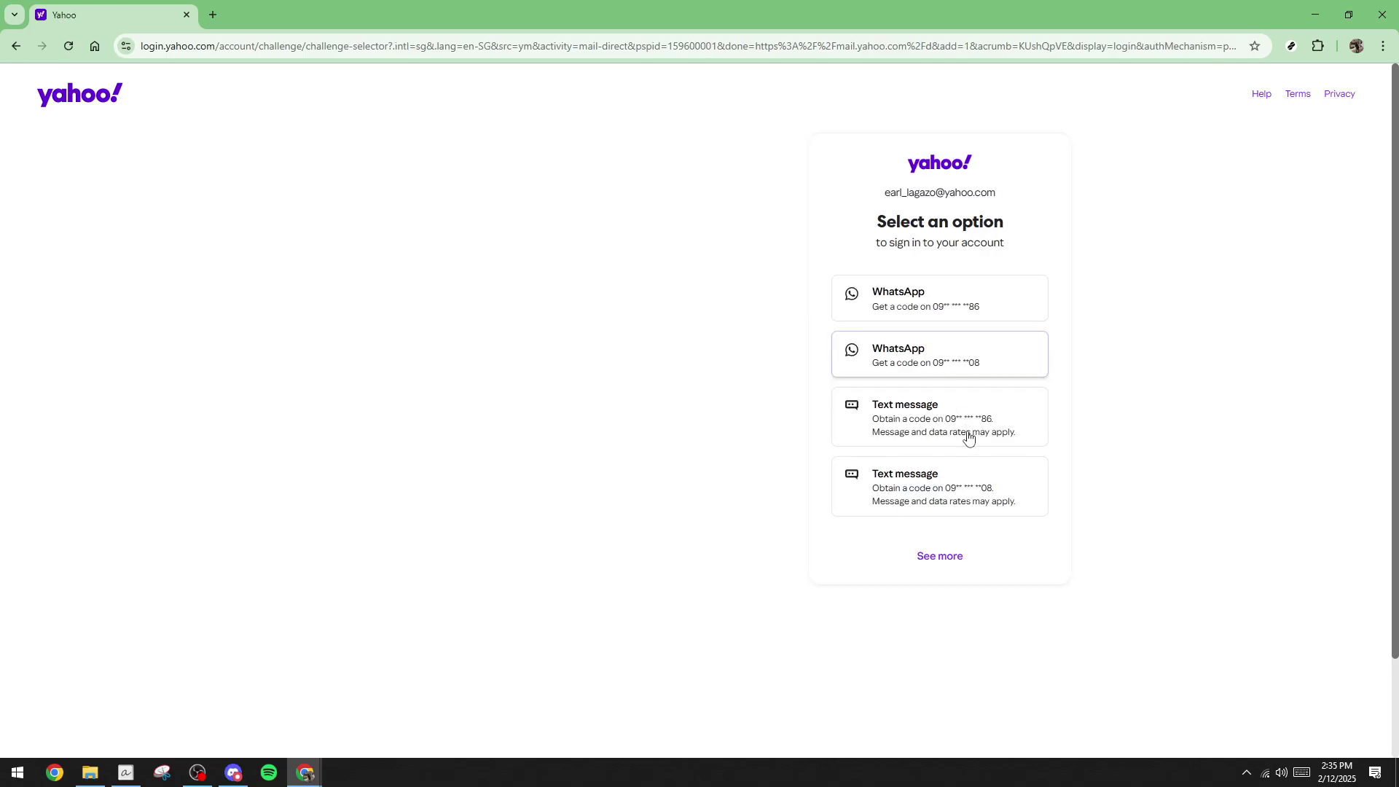
pyautogui.click(957, 560)
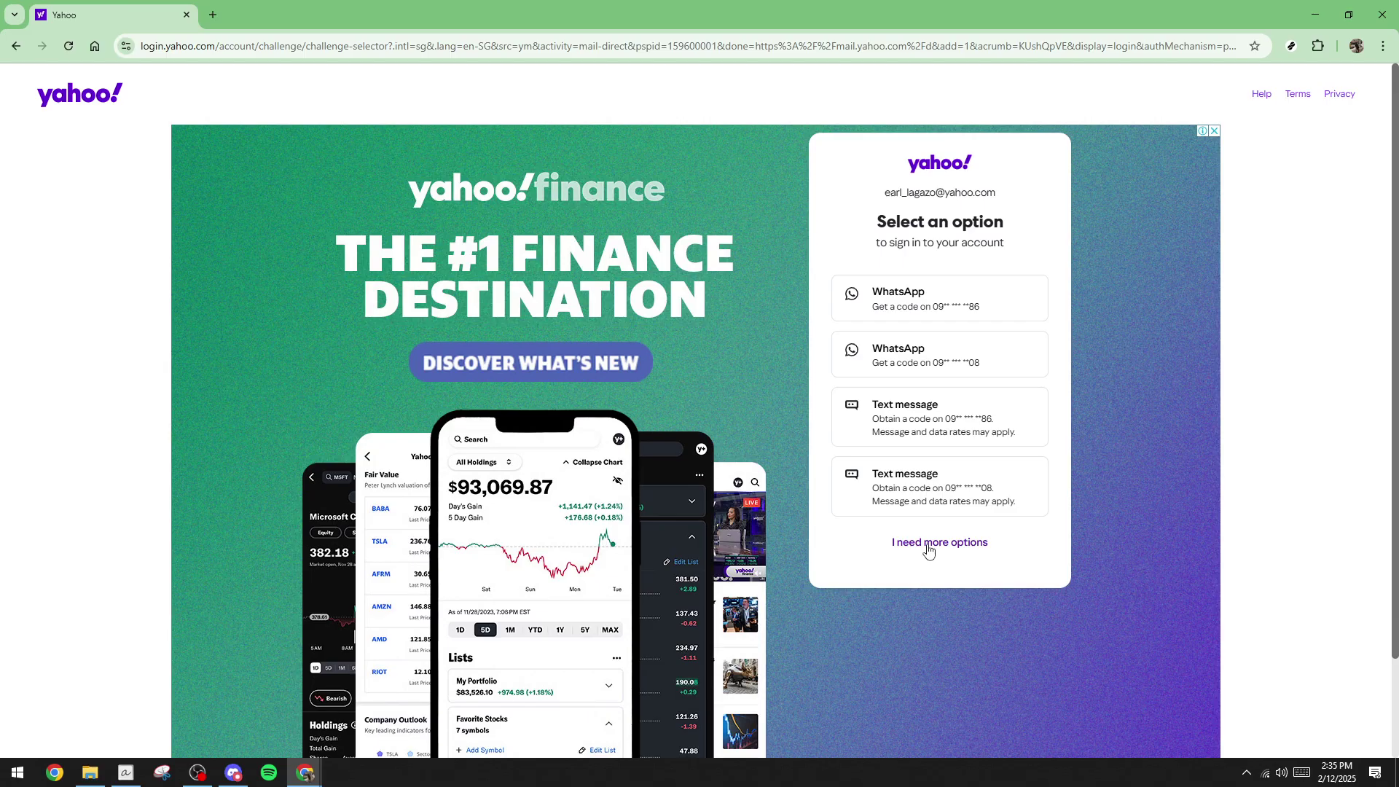
pyautogui.click(959, 552)
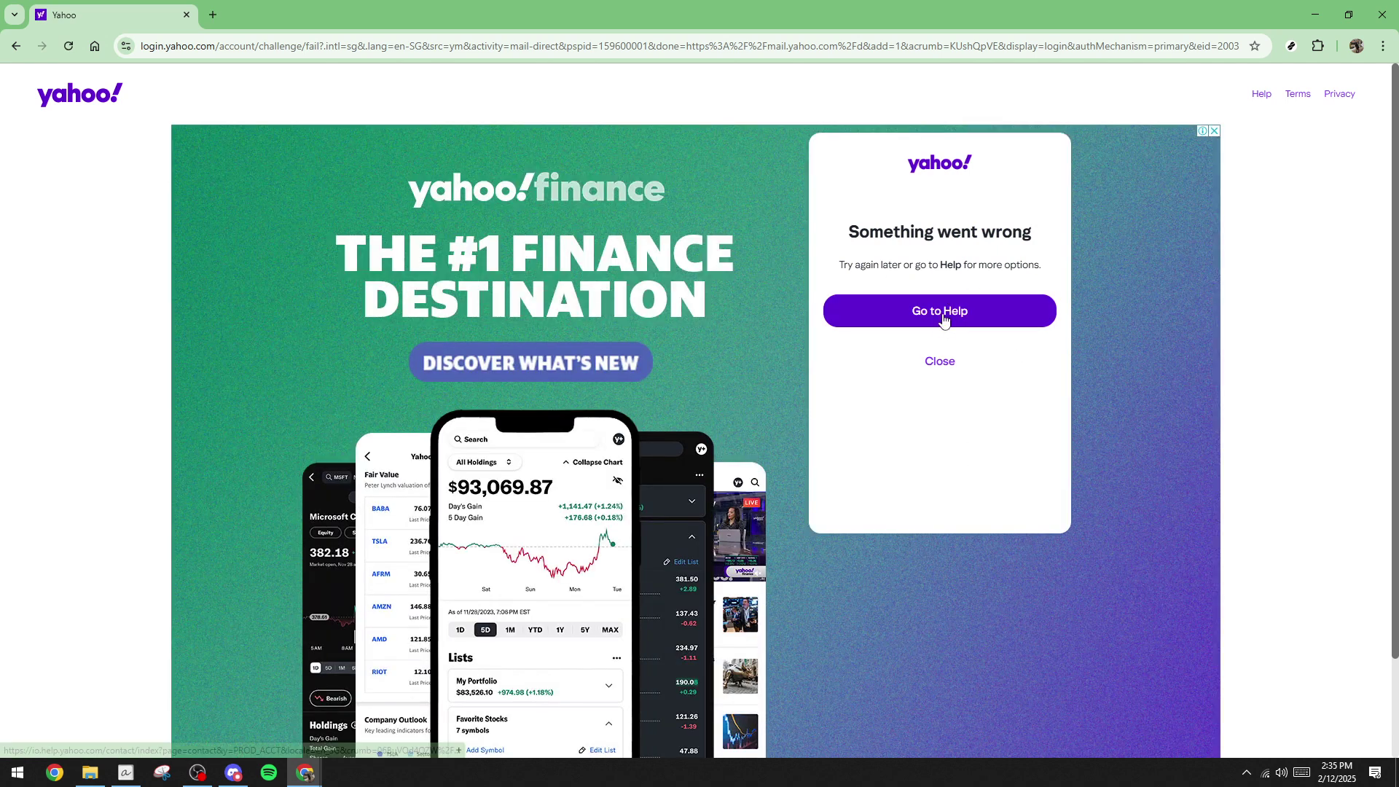
pyautogui.click(943, 321)
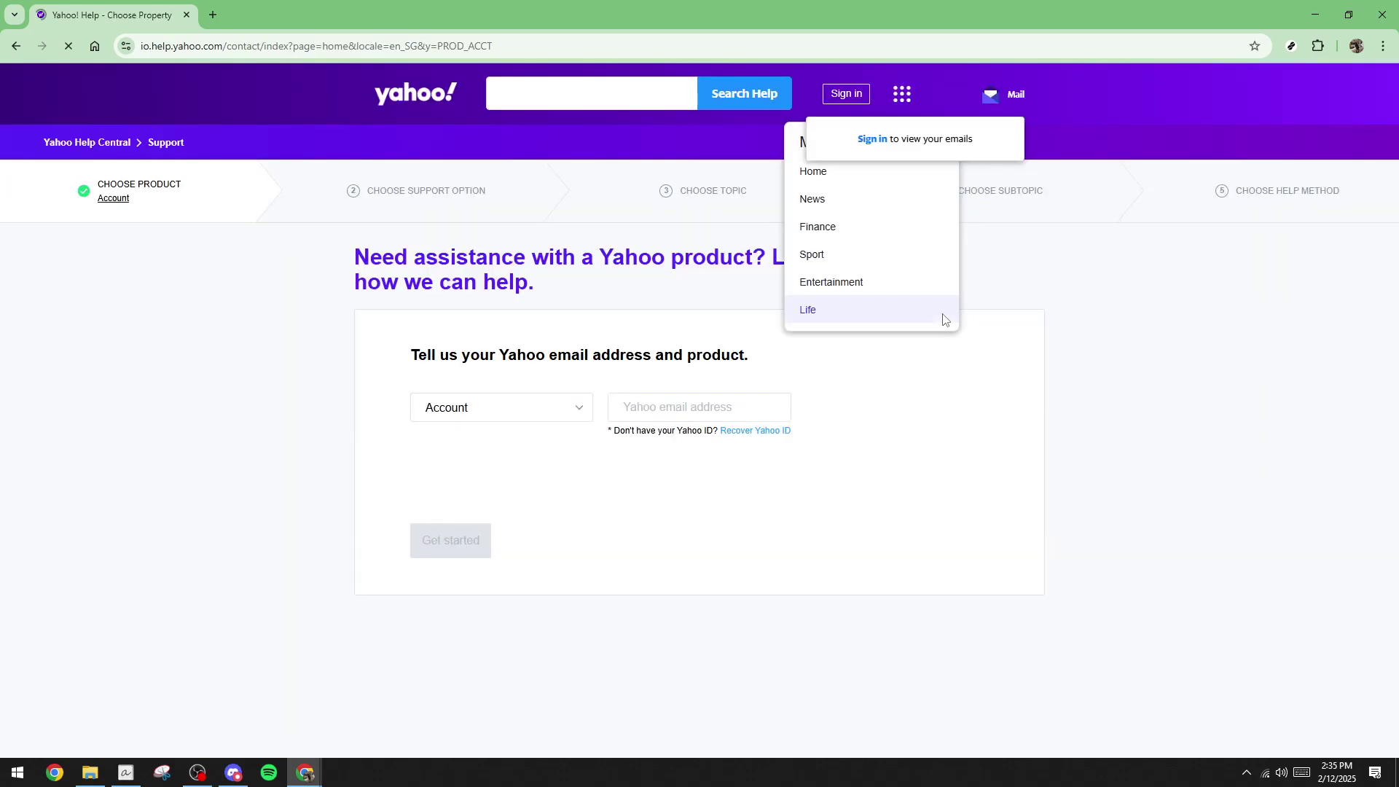
# Pick Mail in the product dropdown and Mail for Desktop in the second one.
pyautogui.click(581, 410)
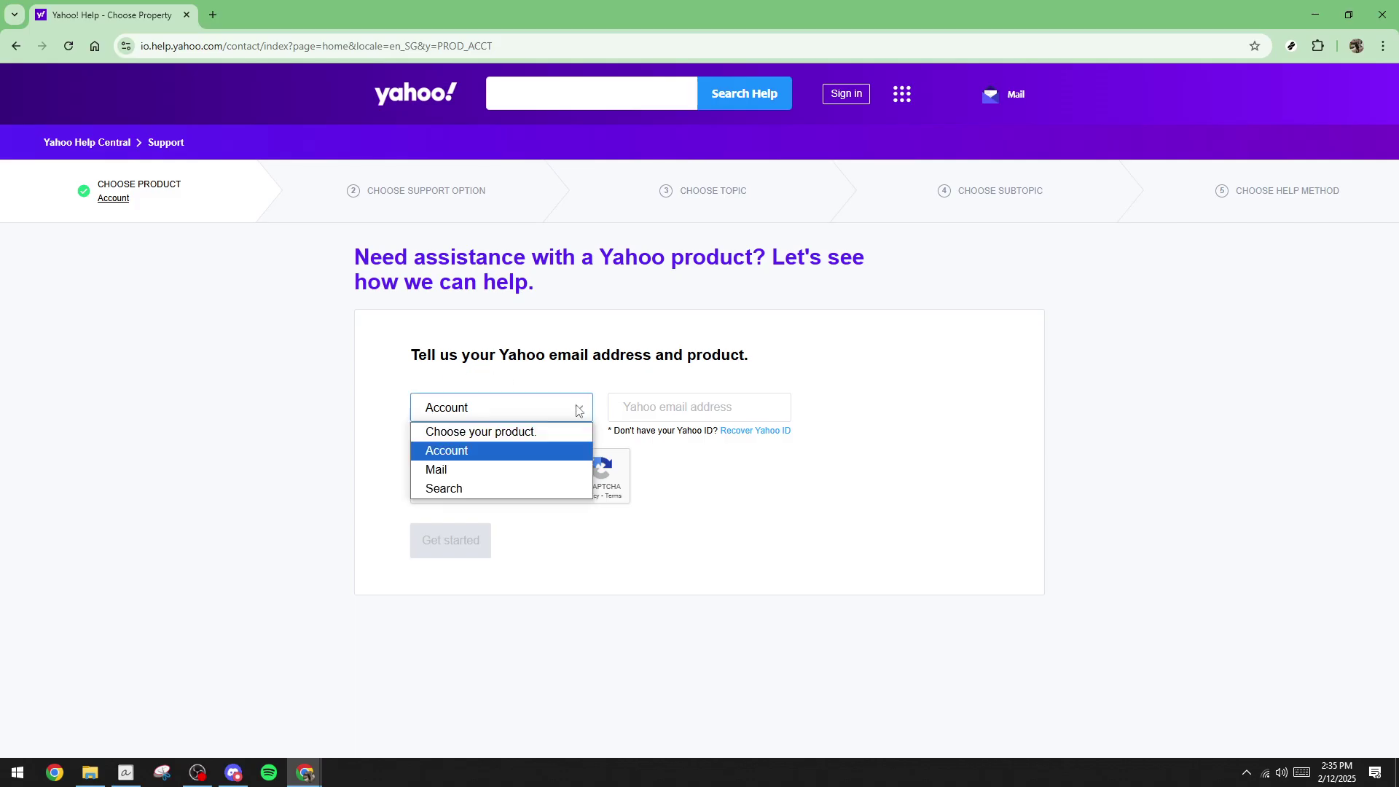
pyautogui.click(458, 472)
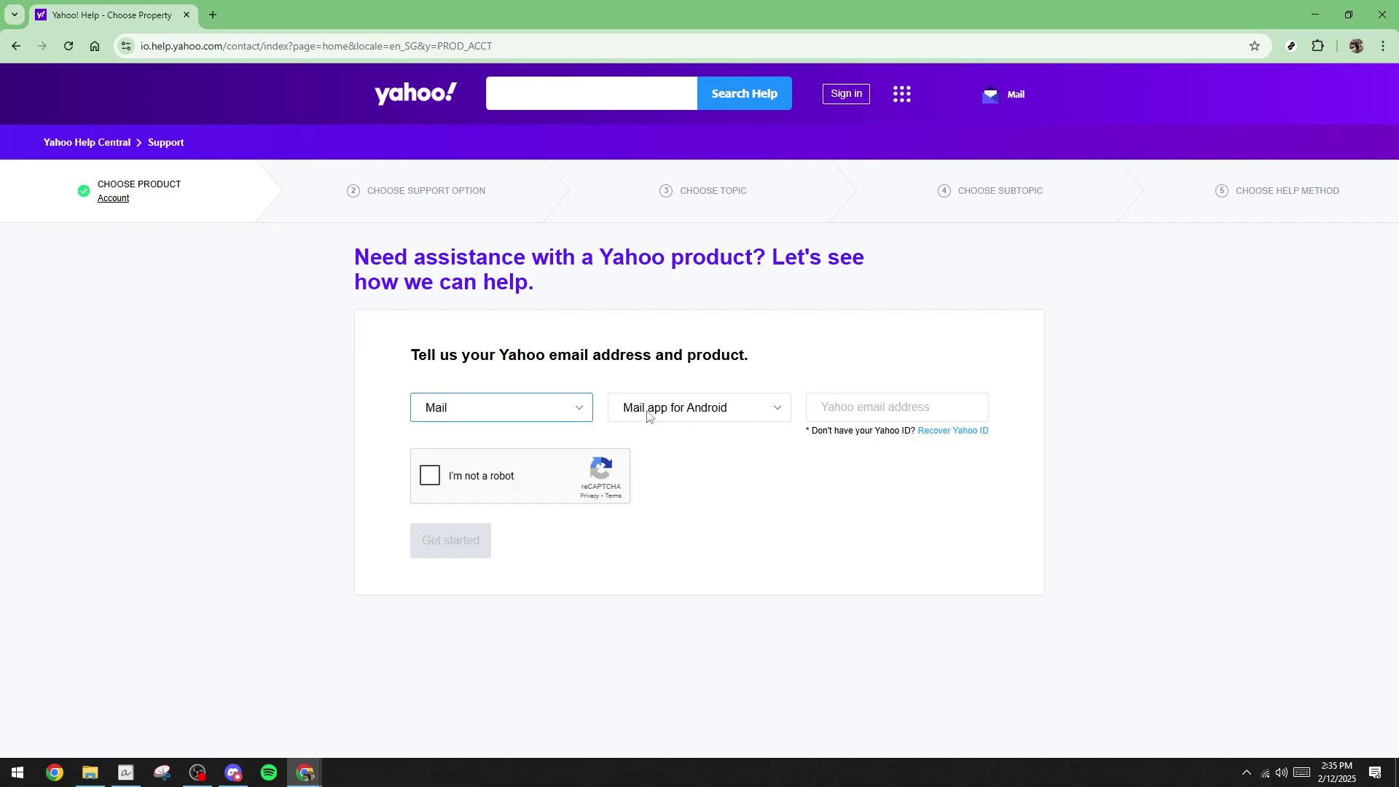
pyautogui.click(777, 410)
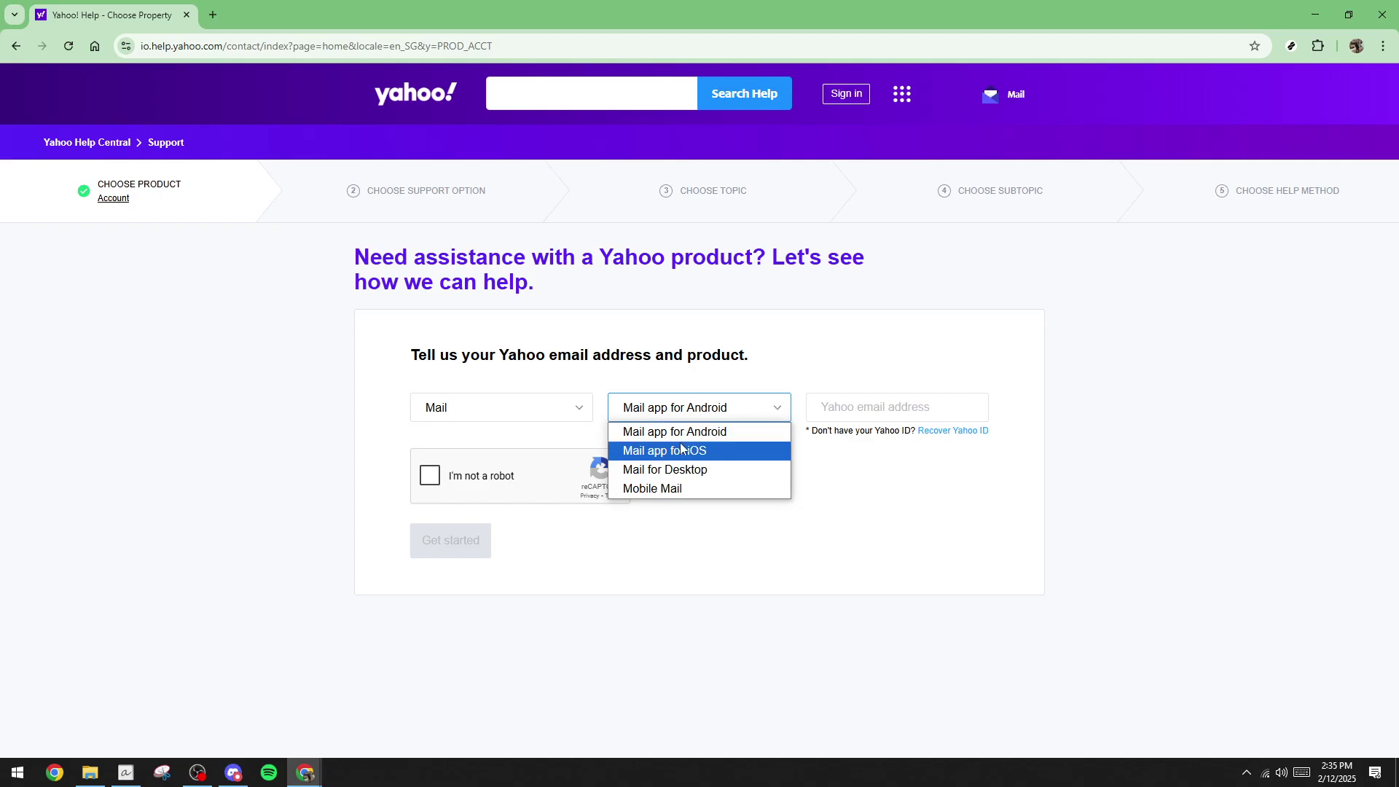
pyautogui.click(678, 471)
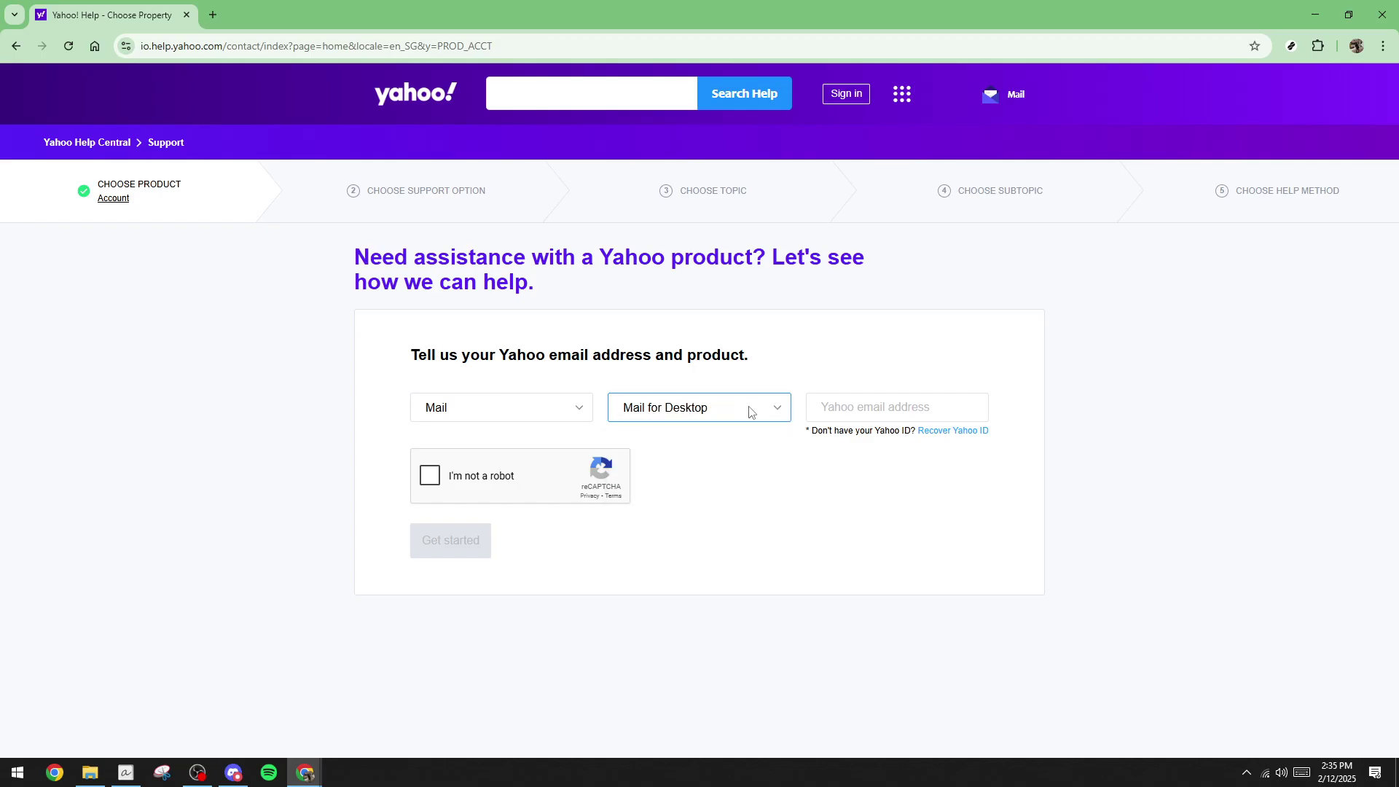
# Enter the account's Yahoo email address and tick 'I'm not a robot'.
pyautogui.click(842, 410)
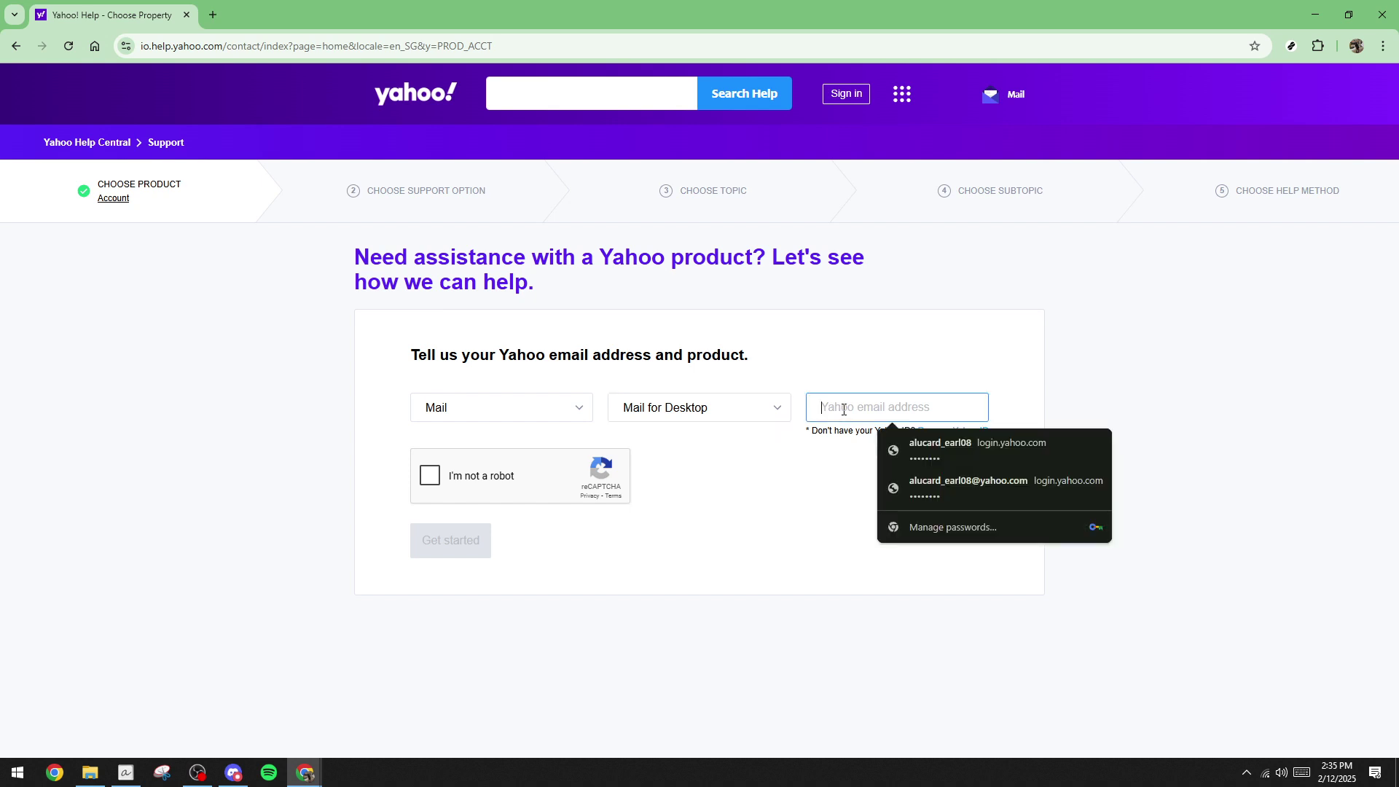
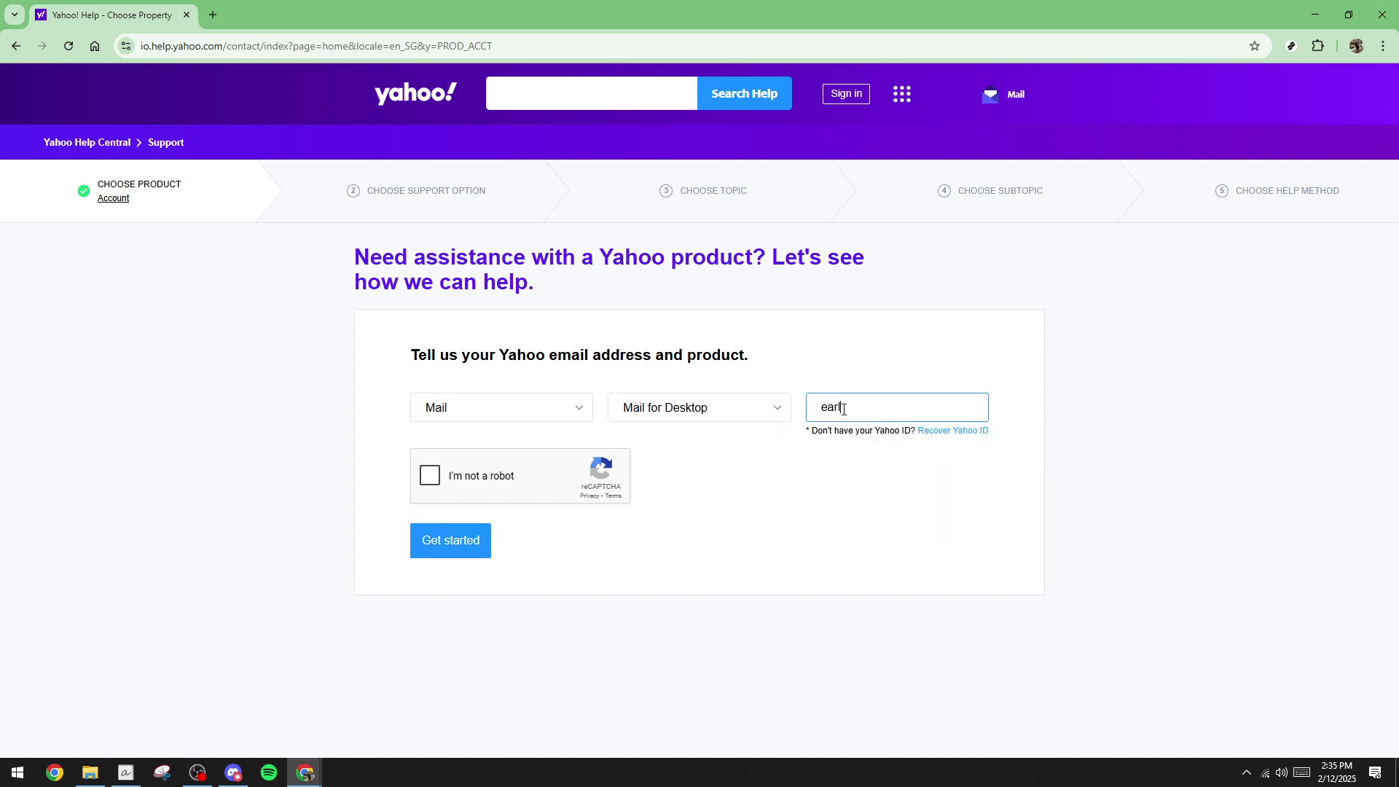
pyautogui.click(430, 477)
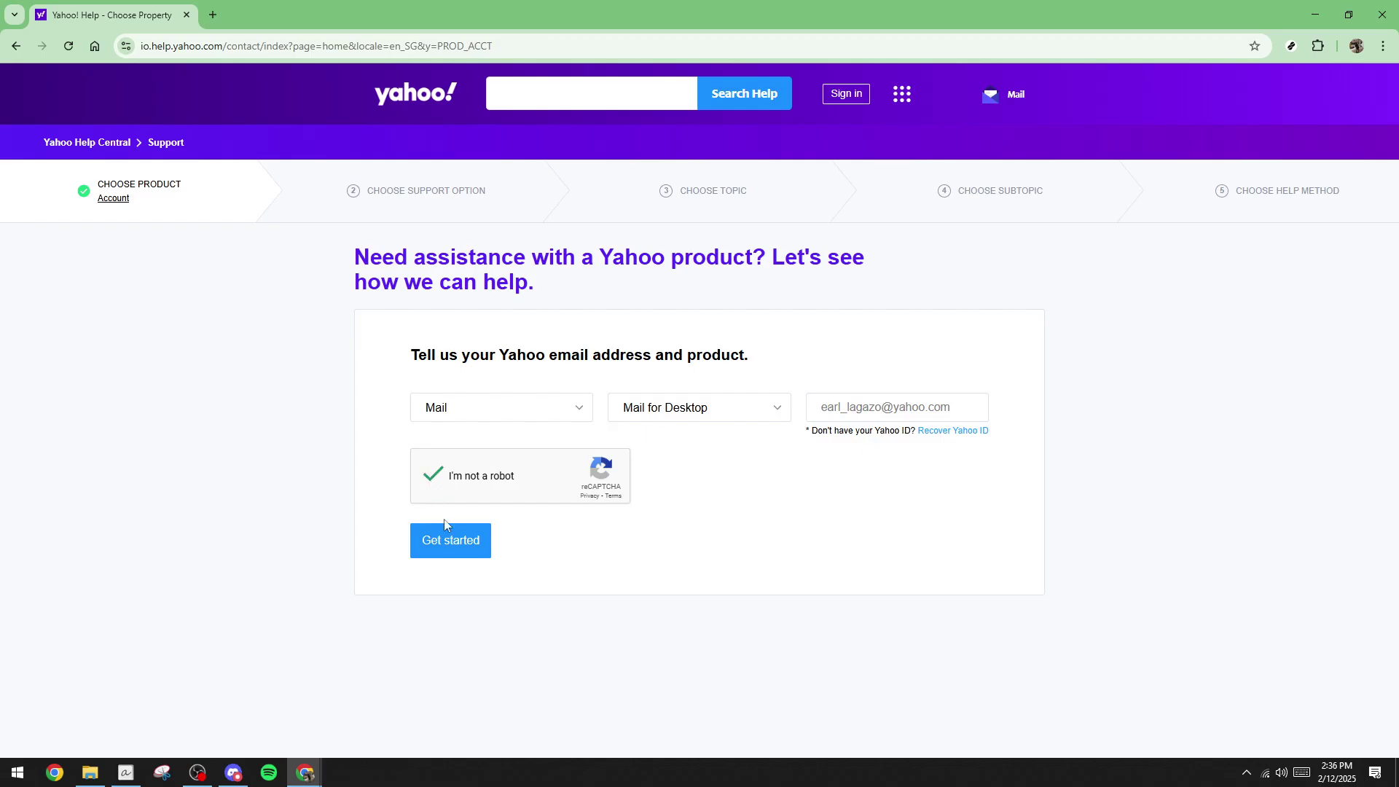
# Submit the Help form with Get started to reach the support options.
pyautogui.click(455, 555)
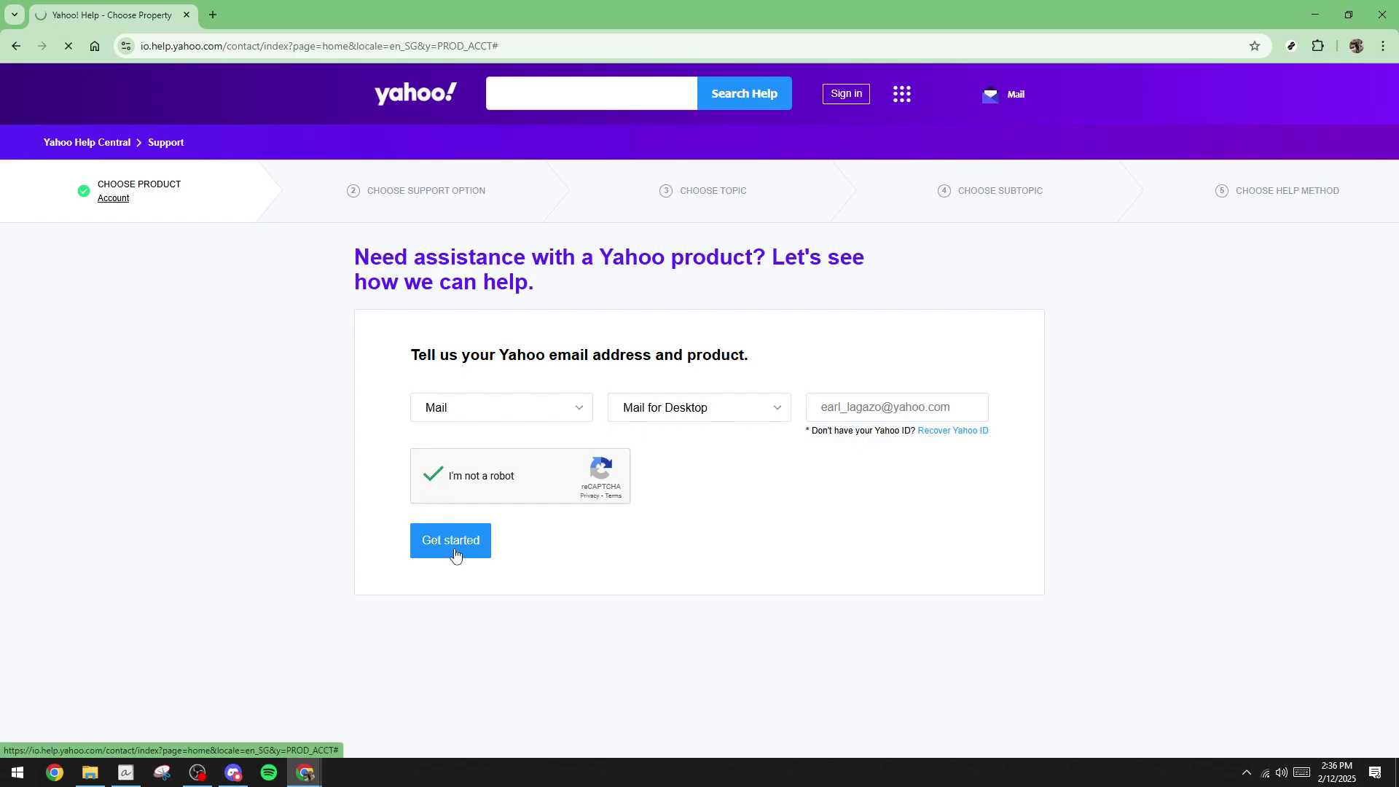